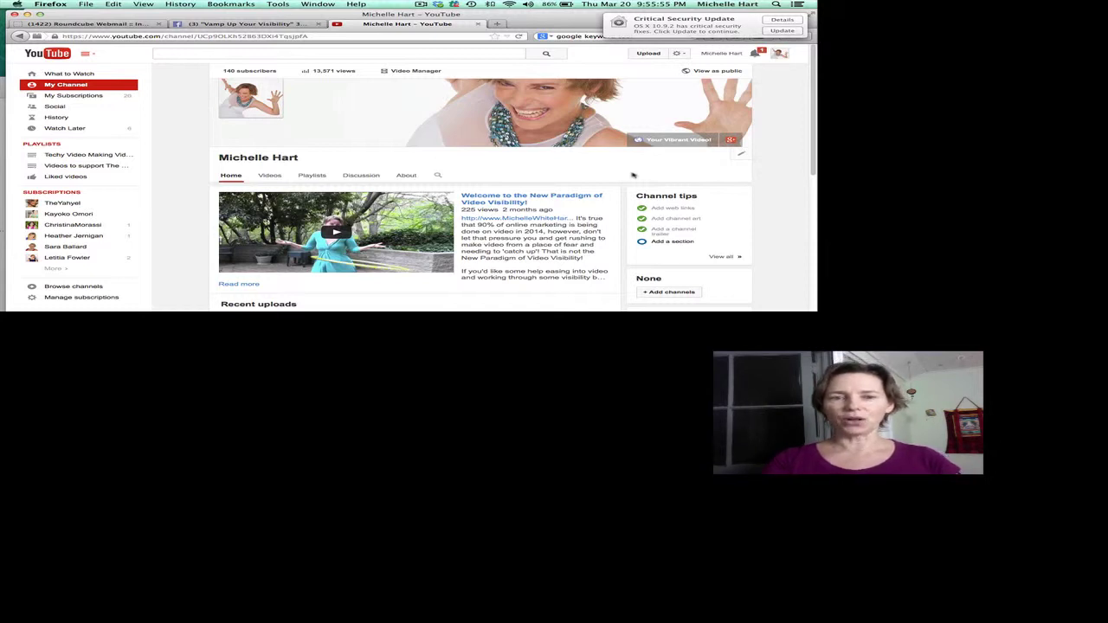
Open the info and settings of the uploaded video "Day 20 #30dayvideovamp How do you make a video easy for you?" from the Video Manager
{"action": "left_click", "coordinate": [415, 73]}
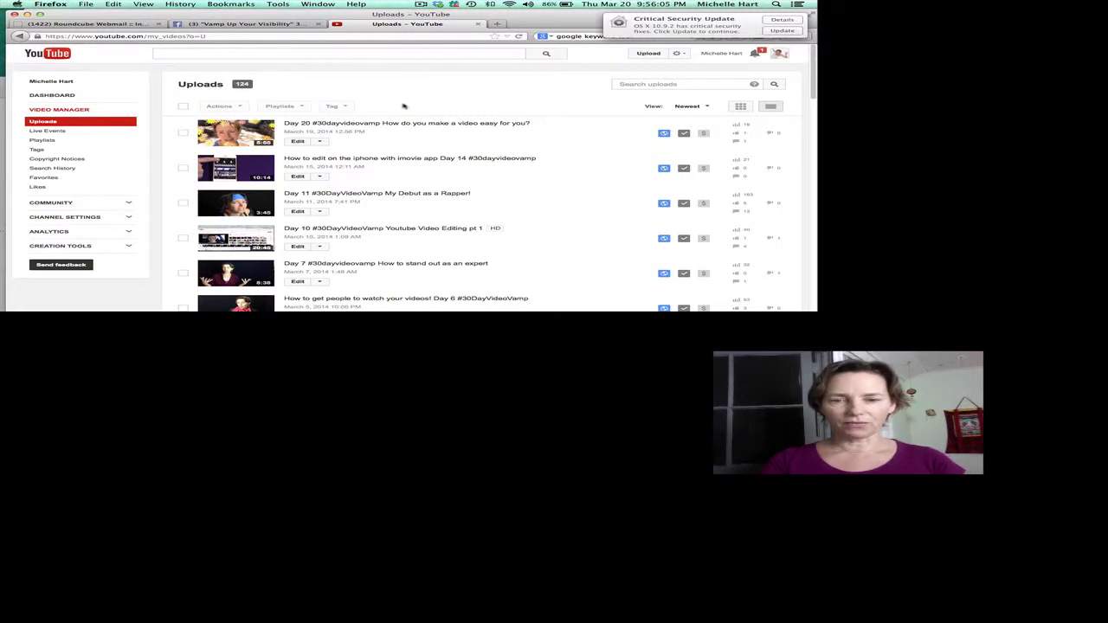
{"action": "left_click", "coordinate": [320, 142]}
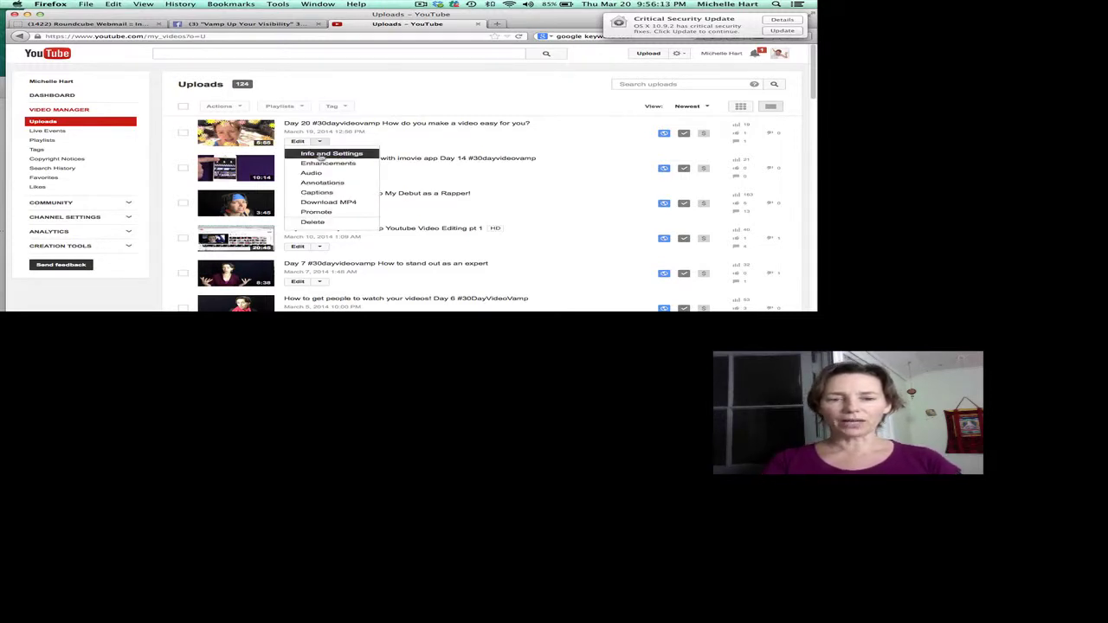
{"action": "left_click", "coordinate": [321, 154]}
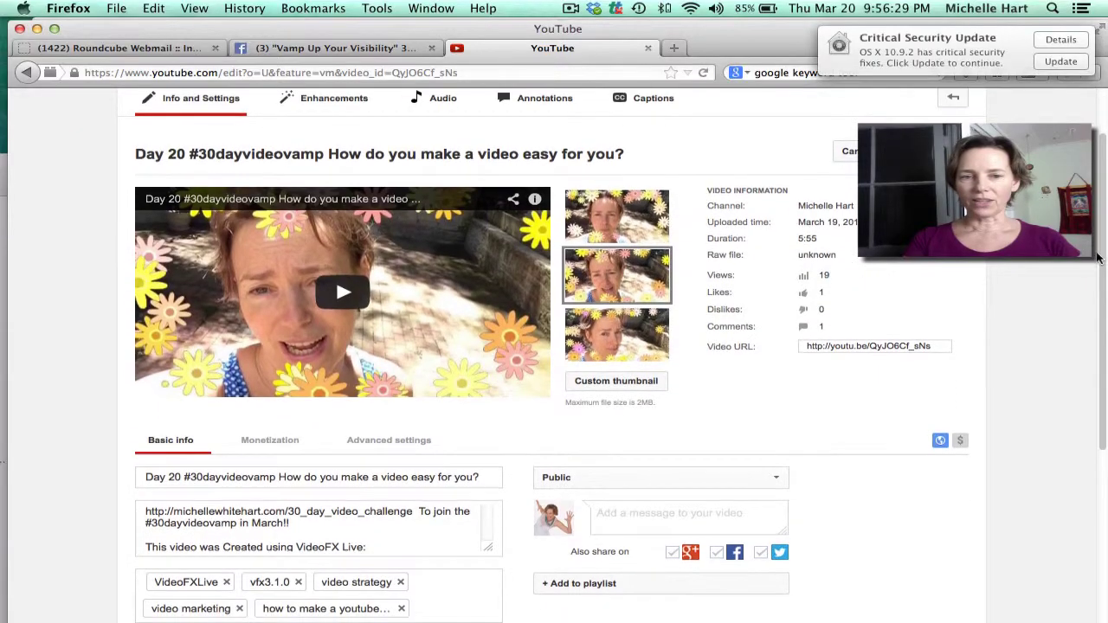
Review the video's basic info and its privacy options, keeping it set to Public
{"action": "scroll", "coordinate": [1093, 232], "scroll_direction": "up", "scroll_amount": 1}
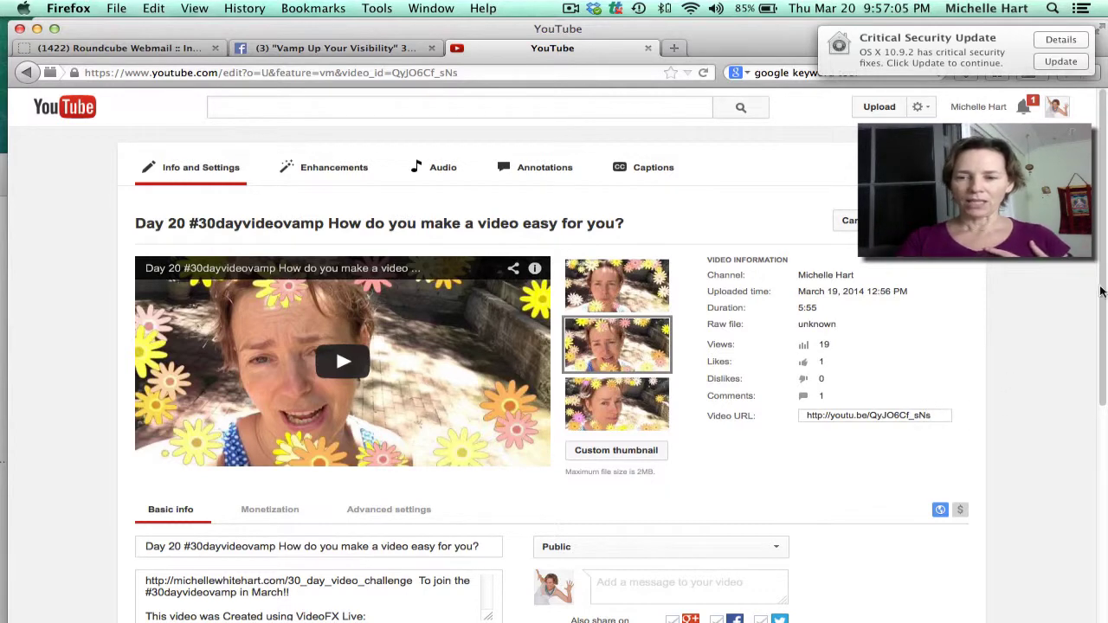
{"action": "scroll", "coordinate": [1100, 291], "scroll_direction": "down", "scroll_amount": 4}
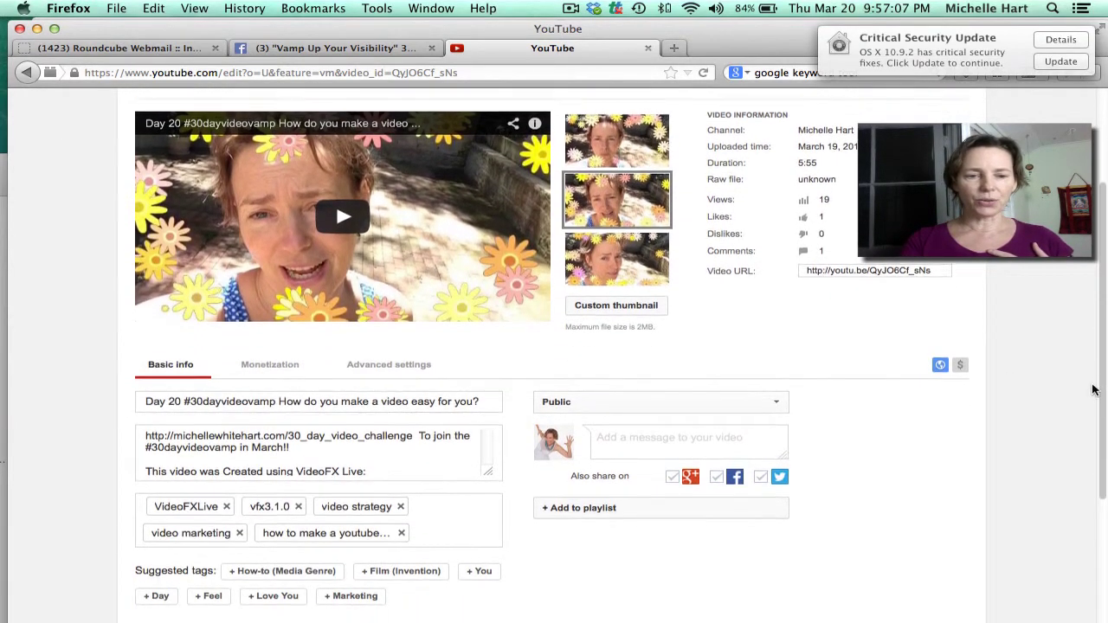
{"action": "scroll", "coordinate": [1093, 390], "scroll_direction": "down", "scroll_amount": 2}
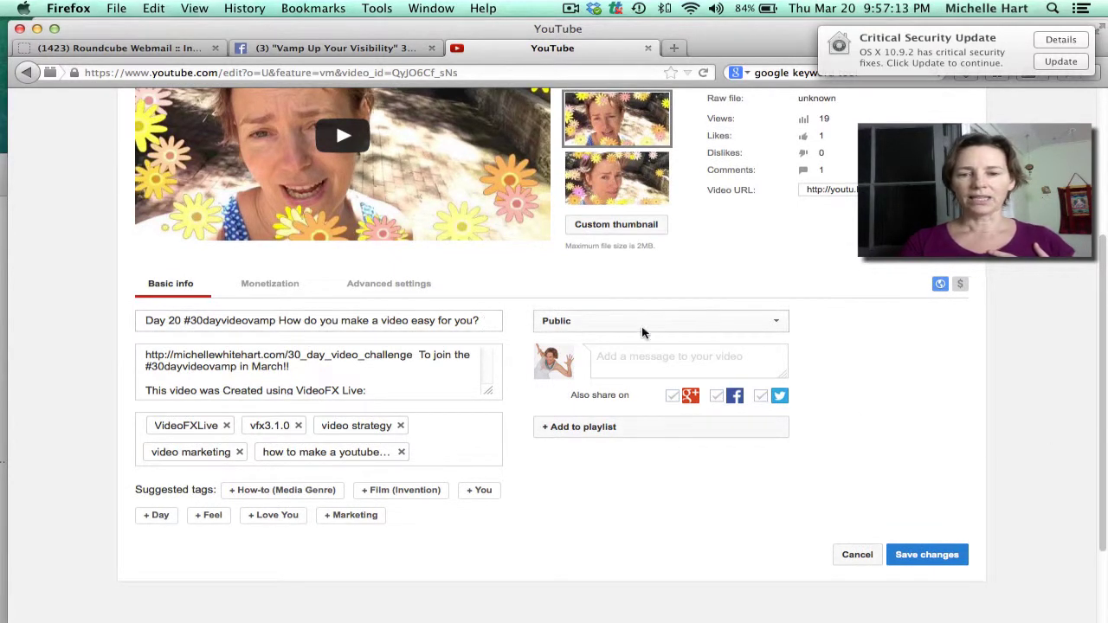
{"action": "left_click", "coordinate": [776, 324]}
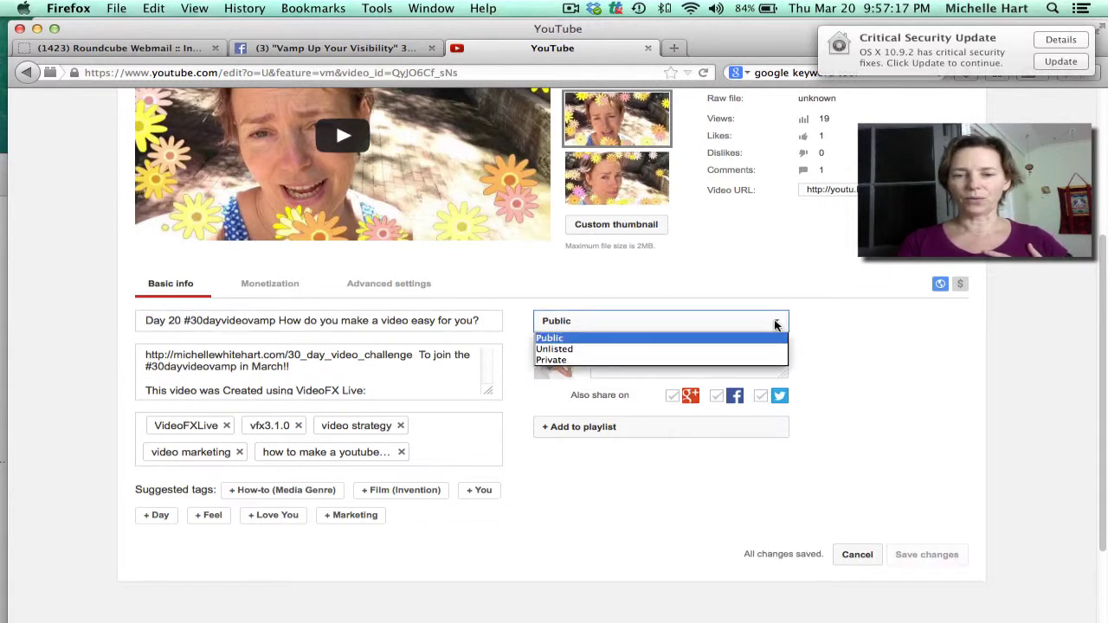
{"action": "left_click", "coordinate": [776, 324]}
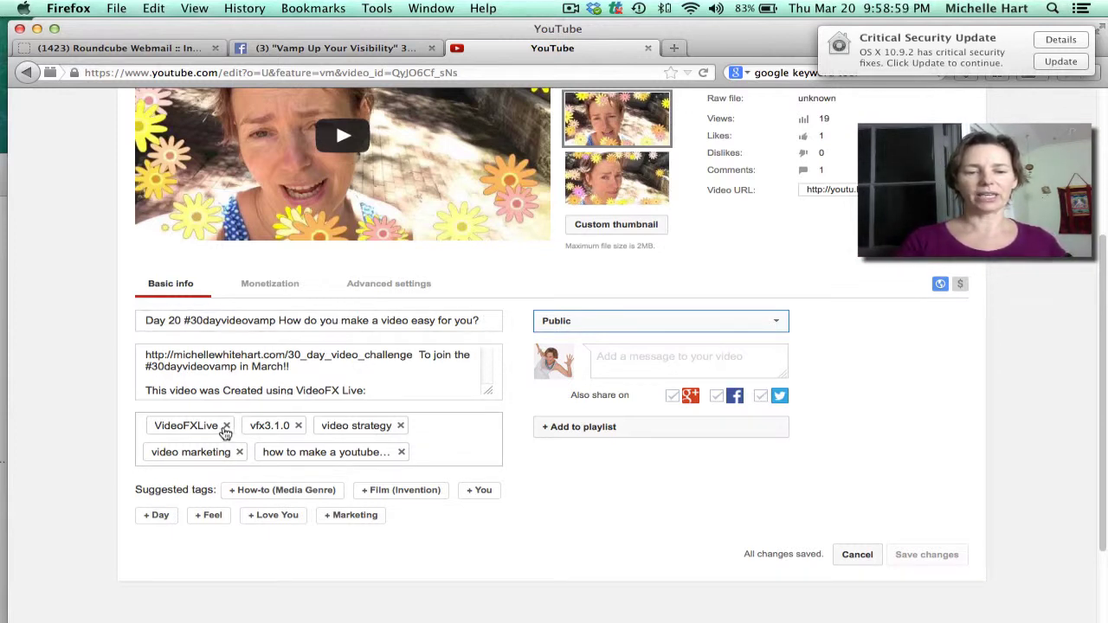
Add the tag "how to make a video easy" to the video
{"action": "left_click", "coordinate": [425, 430]}
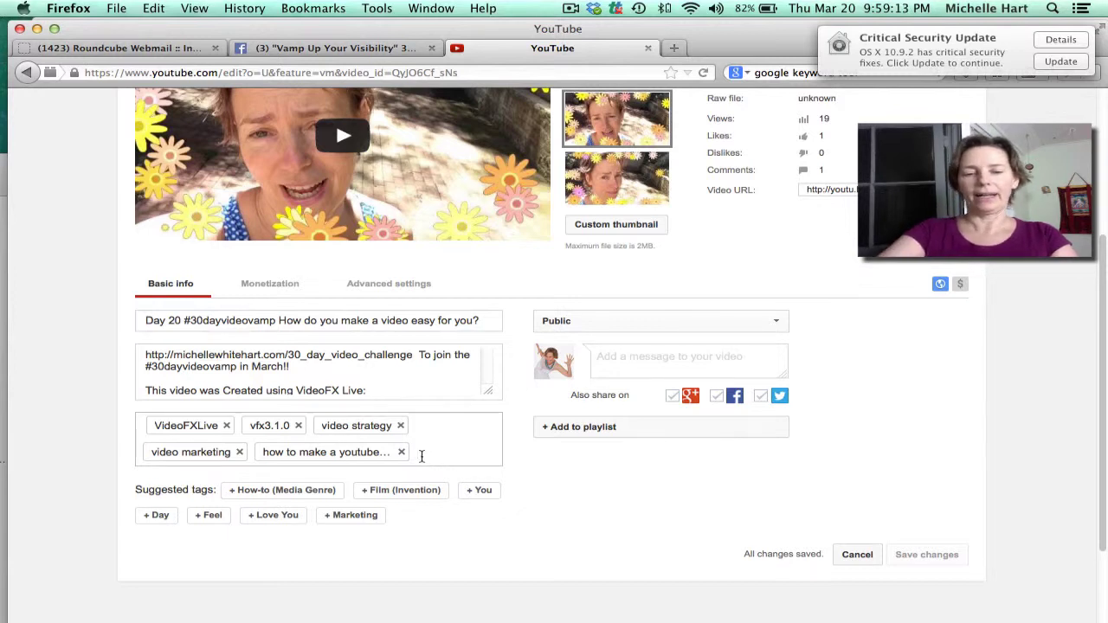
{"action": "type", "text": "how to make "}
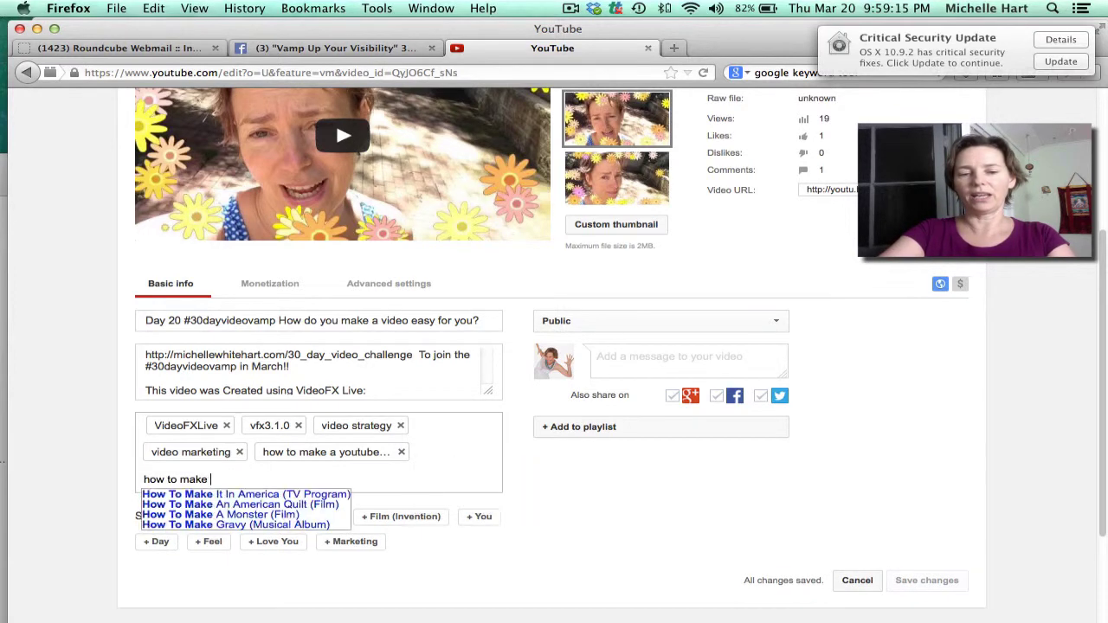
{"action": "type", "text": "a video eas"}
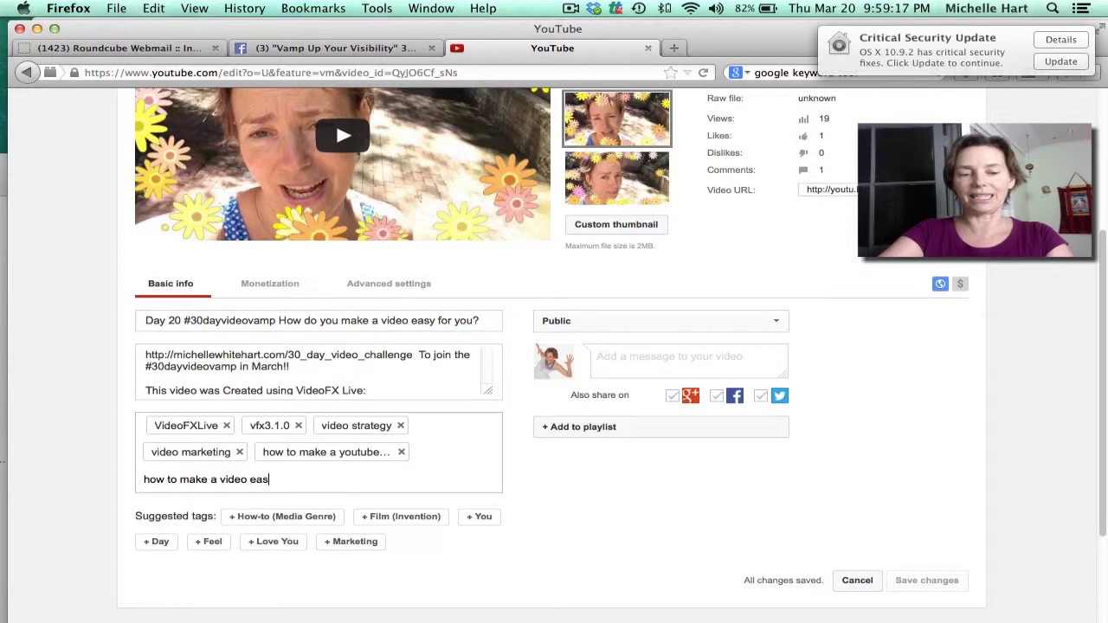
{"action": "type", "text": "y"}
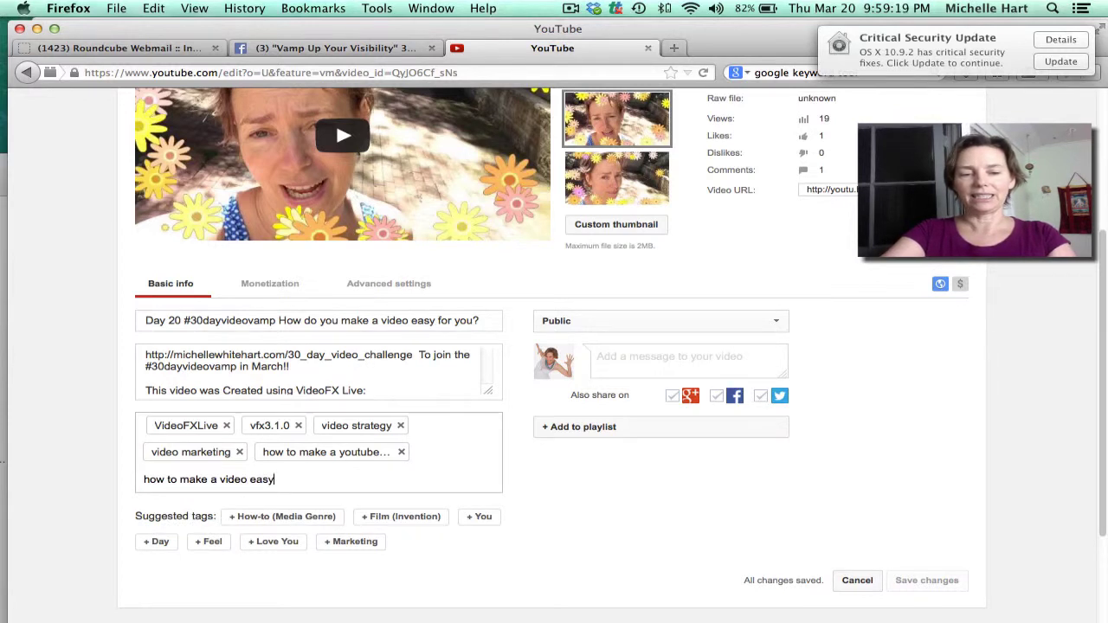
{"action": "key", "text": "Return"}
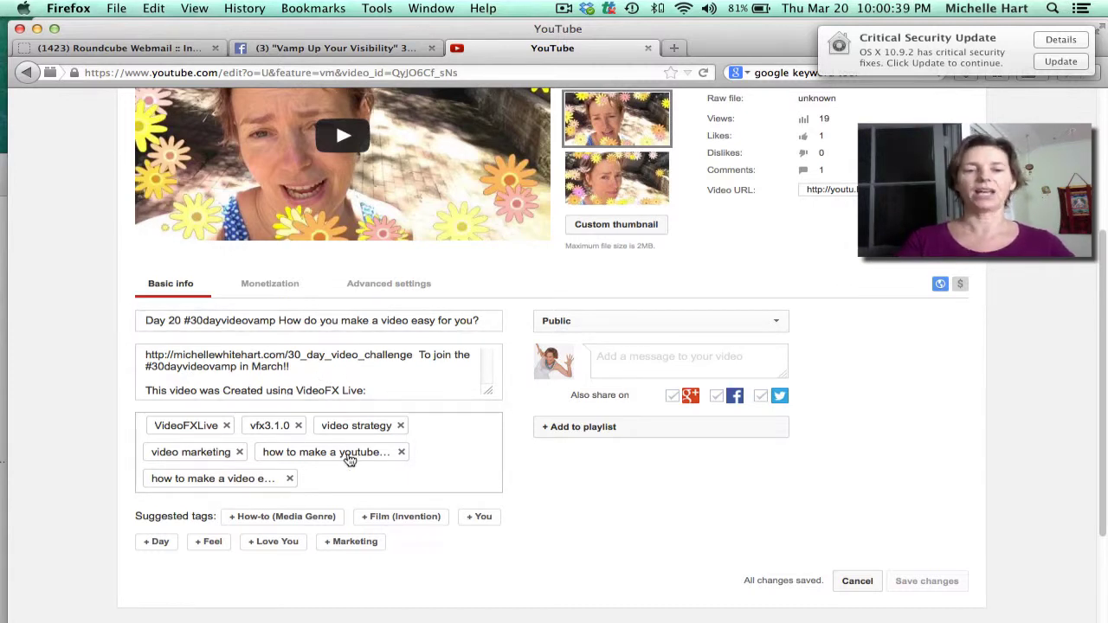
Add the line "HOw to make a video easy for you." to the description, below "#30dayvideovamp in March!!"
{"action": "left_click", "coordinate": [327, 374]}
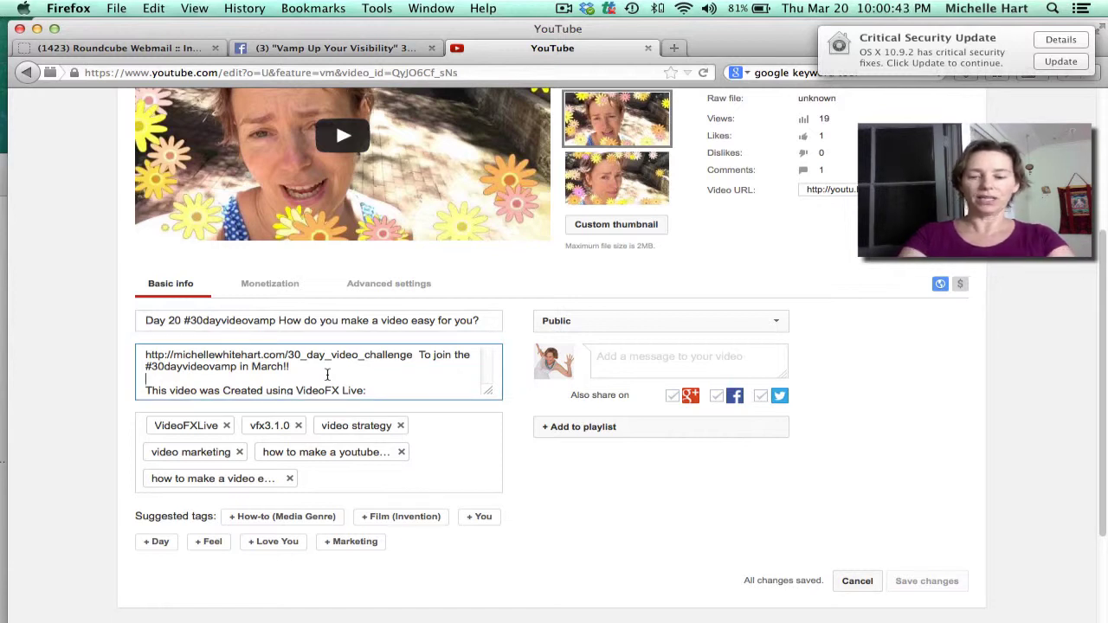
{"action": "key", "text": "Return"}
{"action": "key", "text": "Return"}
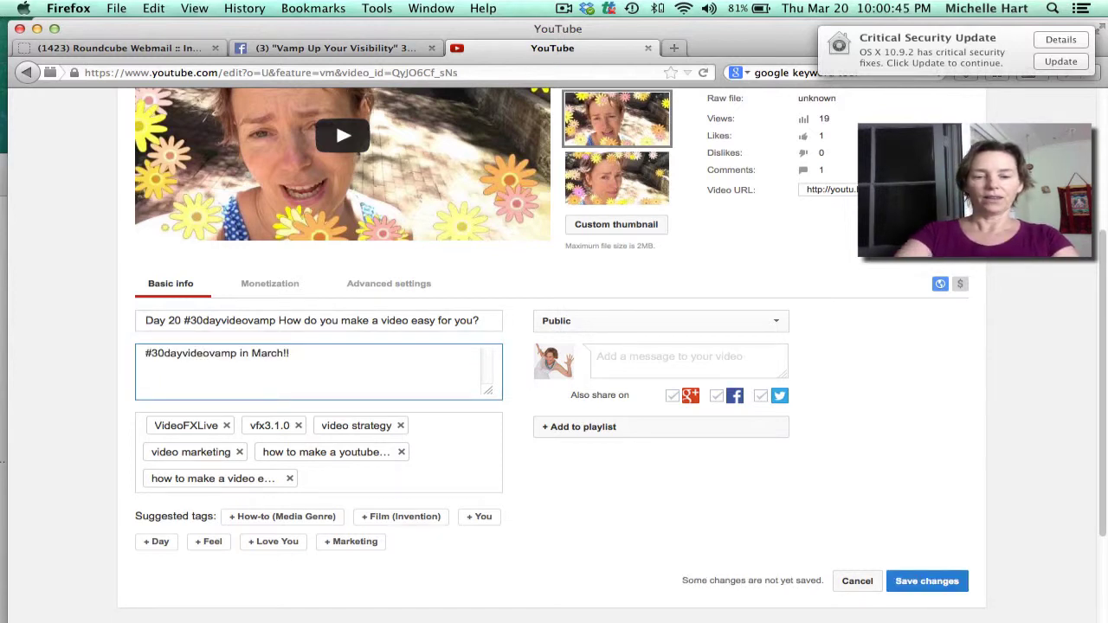
{"action": "type", "text": "HOw to make"}
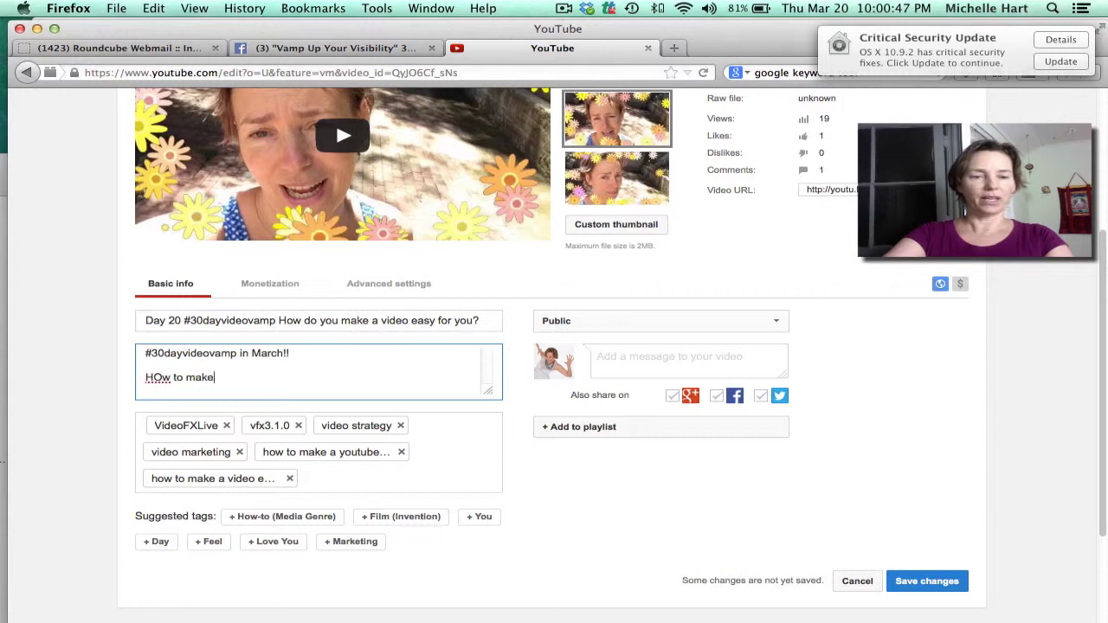
{"action": "type", "text": " a video e"}
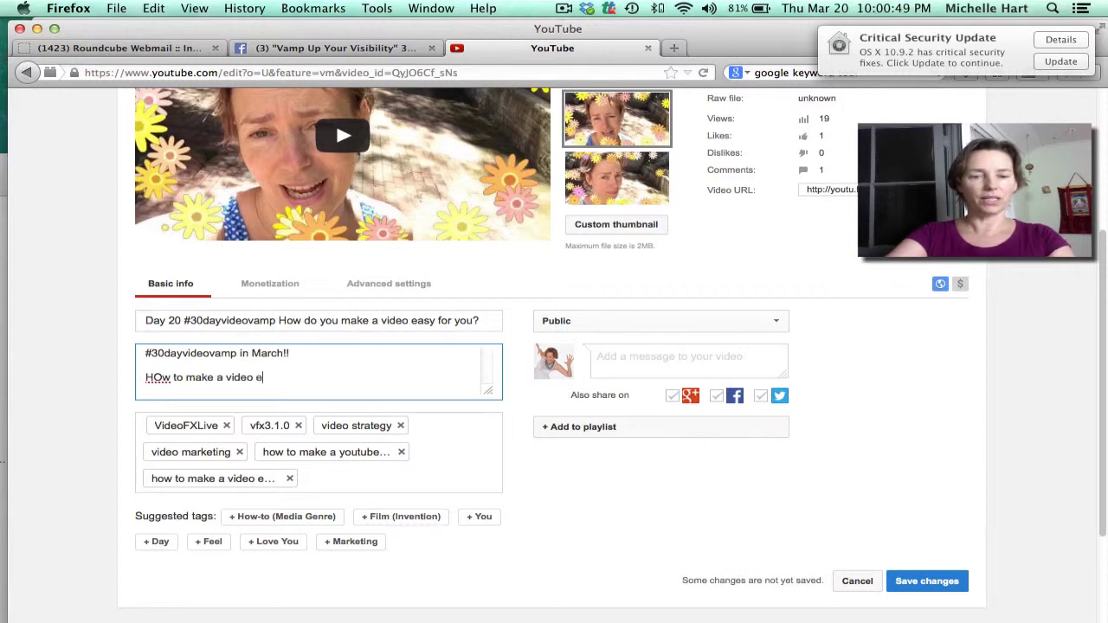
{"action": "type", "text": "asy for you"}
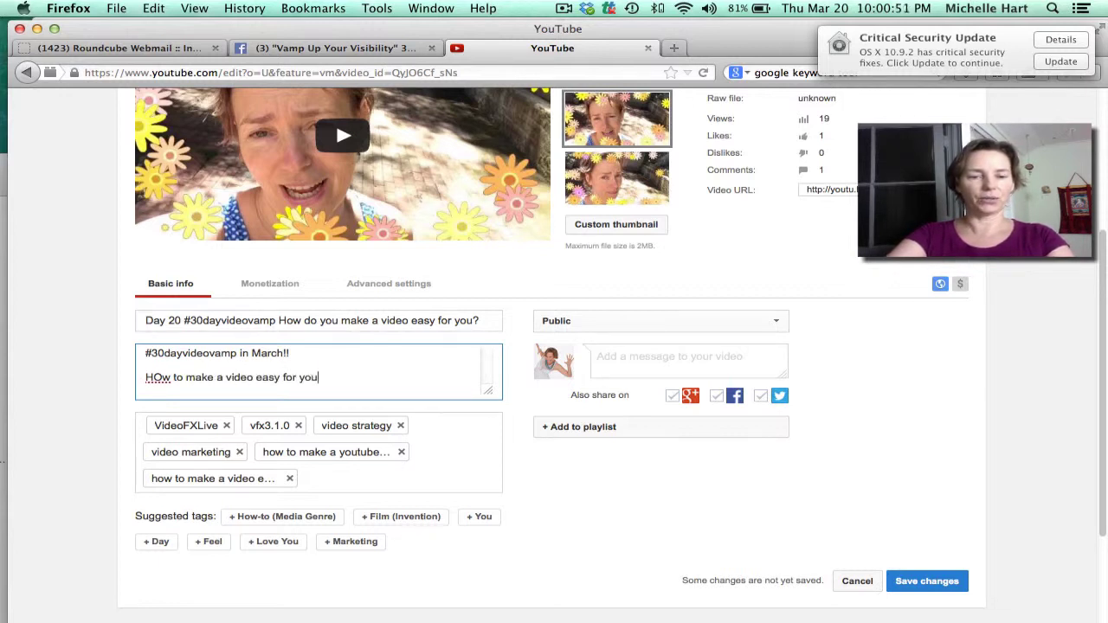
{"action": "type", "text": "."}
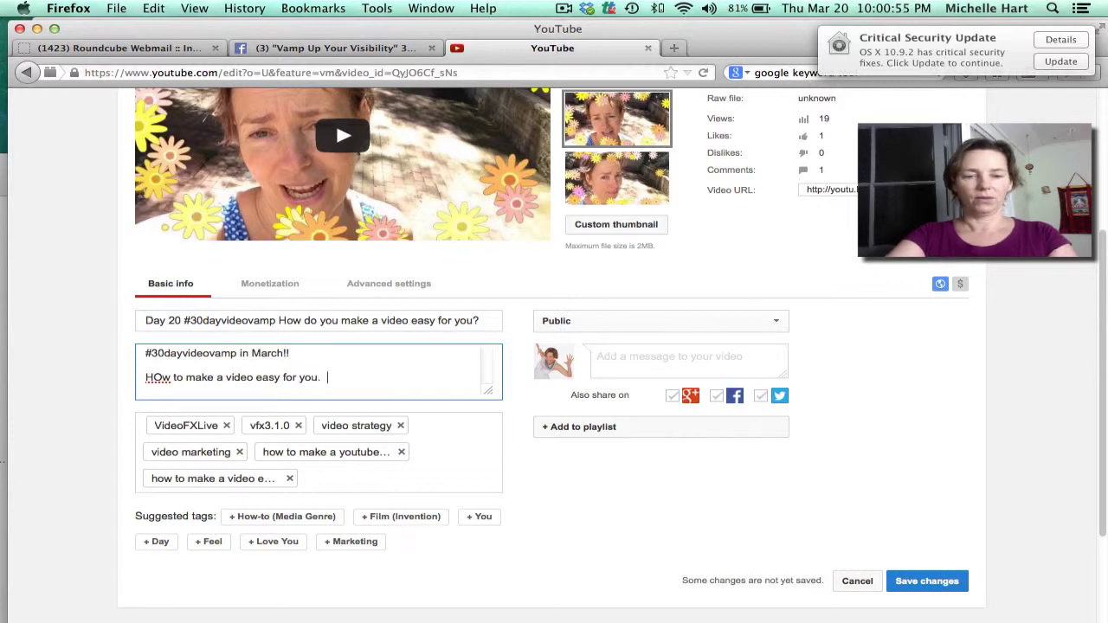
Insert "youtube" before "video" in the new description line and correct its first word to "How"
{"action": "left_click", "coordinate": [224, 380]}
{"action": "type", "text": "youtube"}
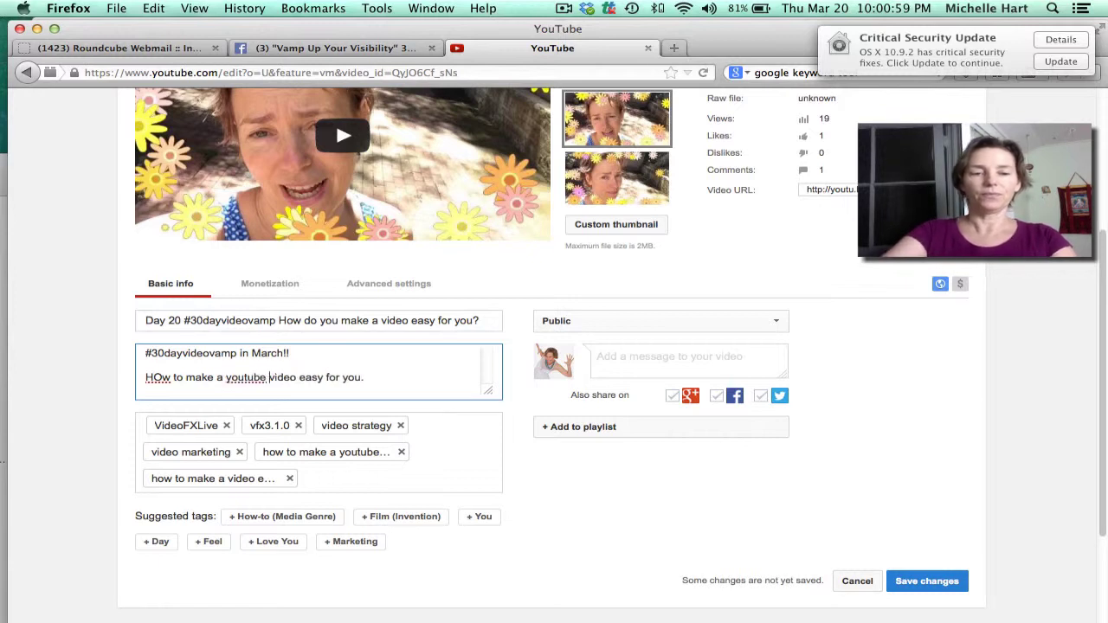
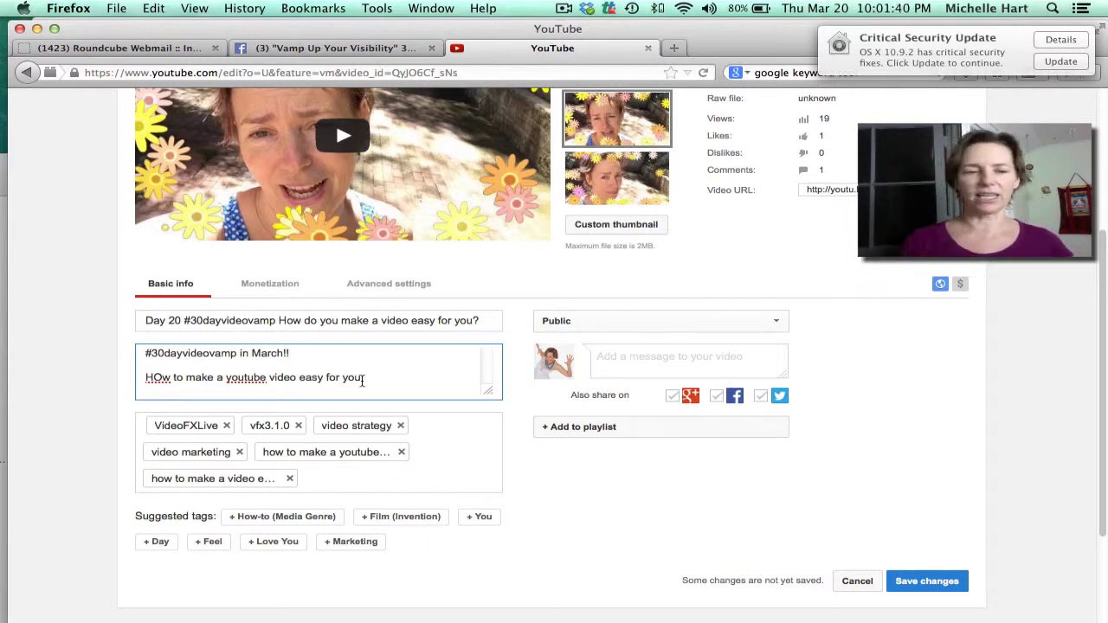
{"action": "left_click", "coordinate": [161, 378]}
{"action": "key", "text": "BackSpace"}
{"action": "type", "text": "o"}
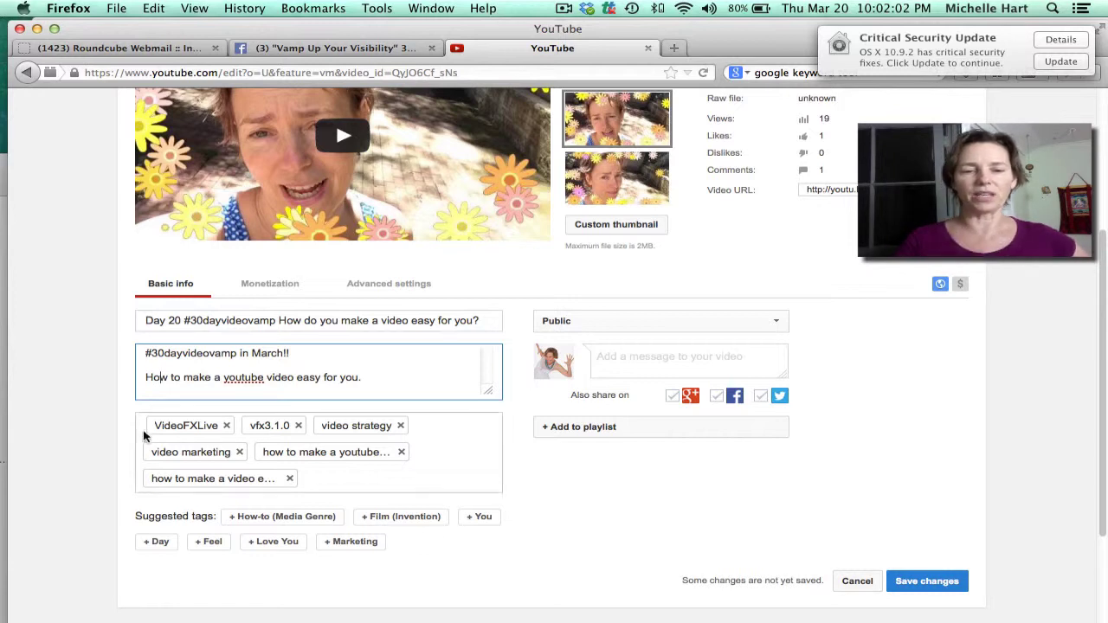
Save the changes to the video's description and tags
{"action": "left_click", "coordinate": [326, 481]}
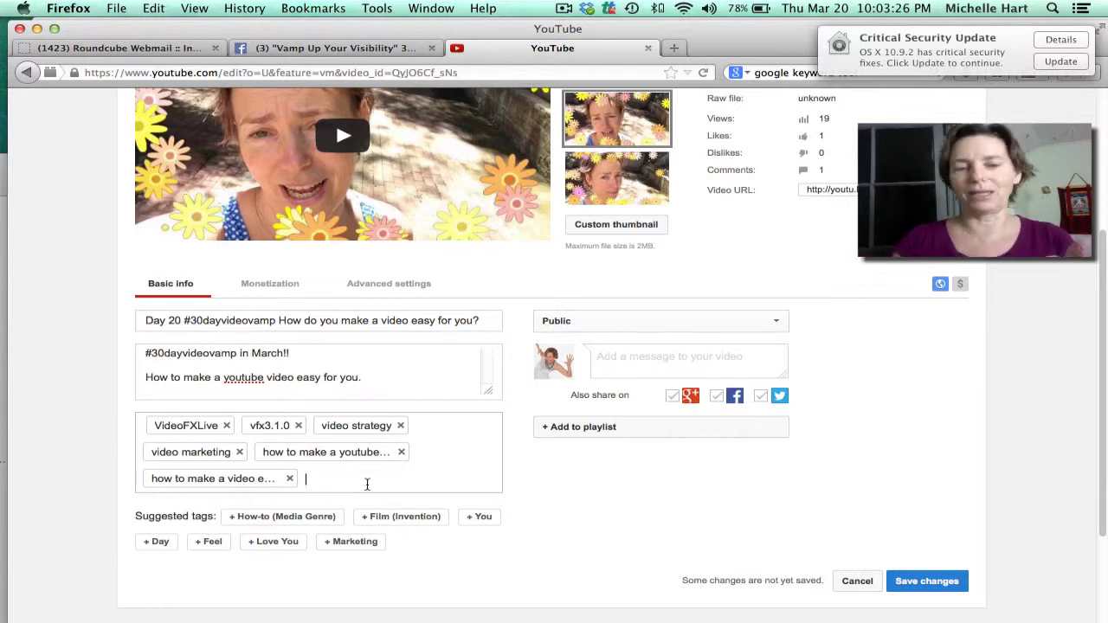
{"action": "left_click", "coordinate": [367, 485]}
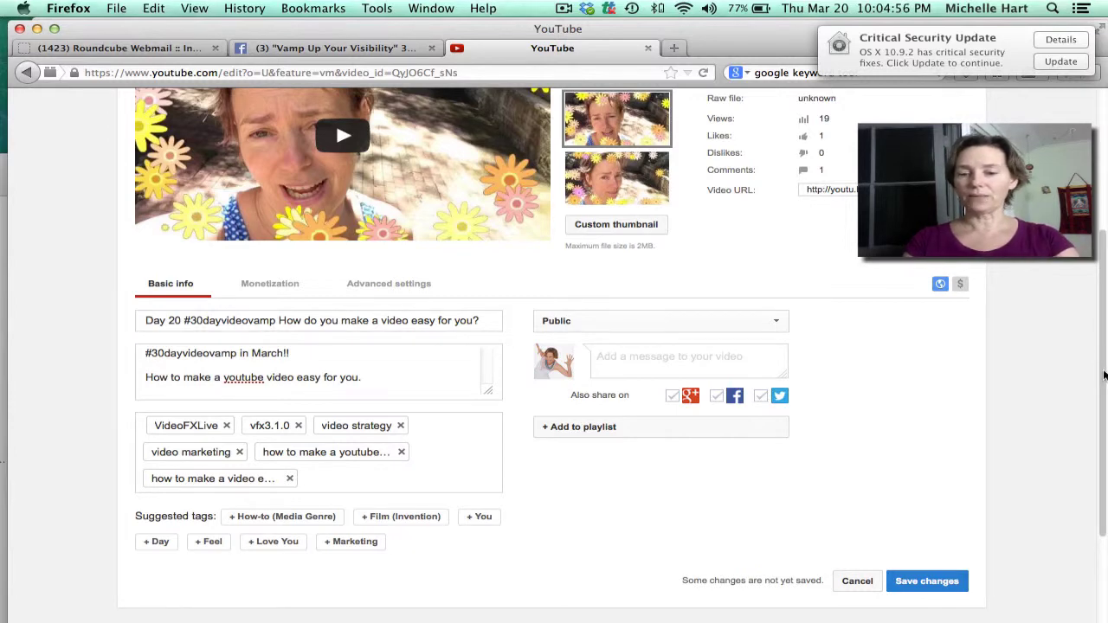
{"action": "left_click", "coordinate": [920, 585]}
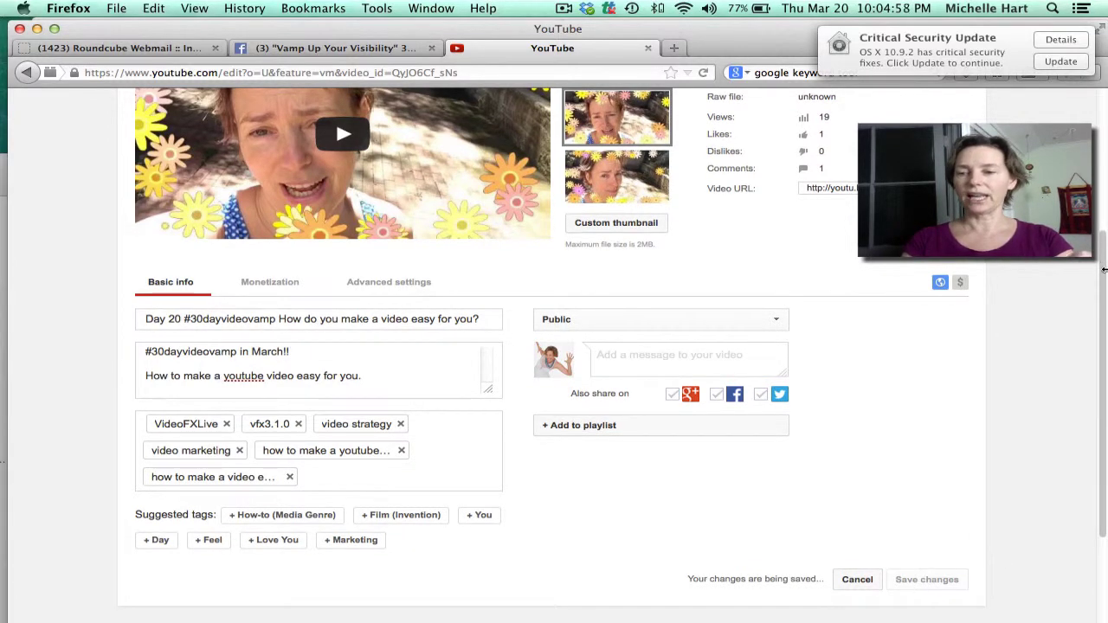
Return to the Video Manager's uploads list and start a search of the uploads with "ha"
{"action": "scroll", "coordinate": [1105, 211], "scroll_direction": "up", "scroll_amount": 3}
{"action": "scroll", "coordinate": [1105, 211], "scroll_direction": "up", "scroll_amount": 3}
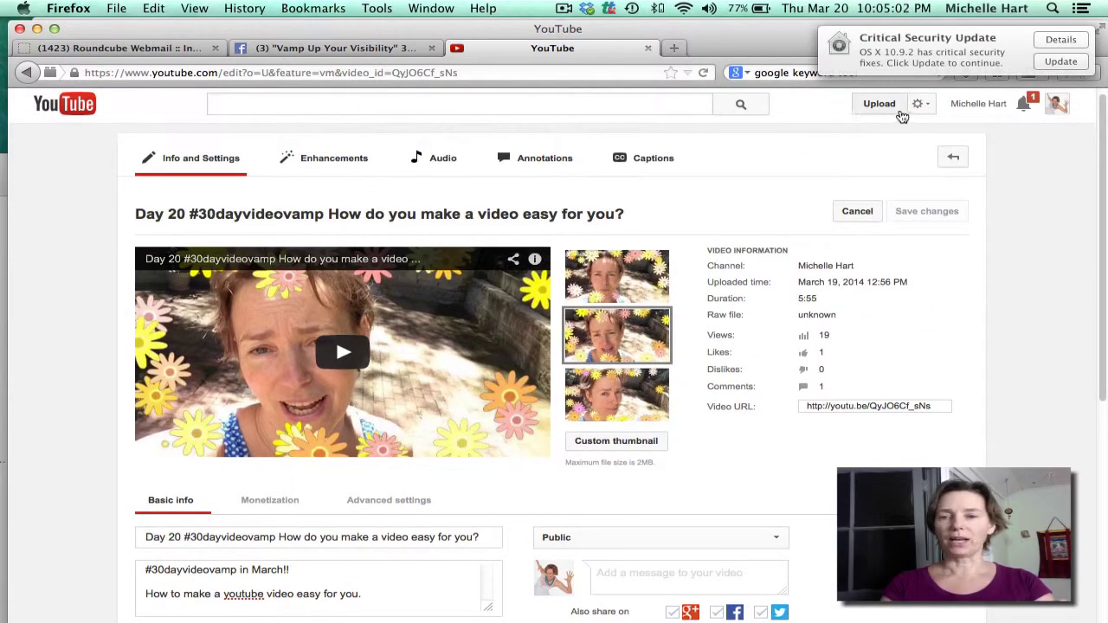
{"action": "left_click", "coordinate": [919, 105]}
{"action": "left_click", "coordinate": [886, 149]}
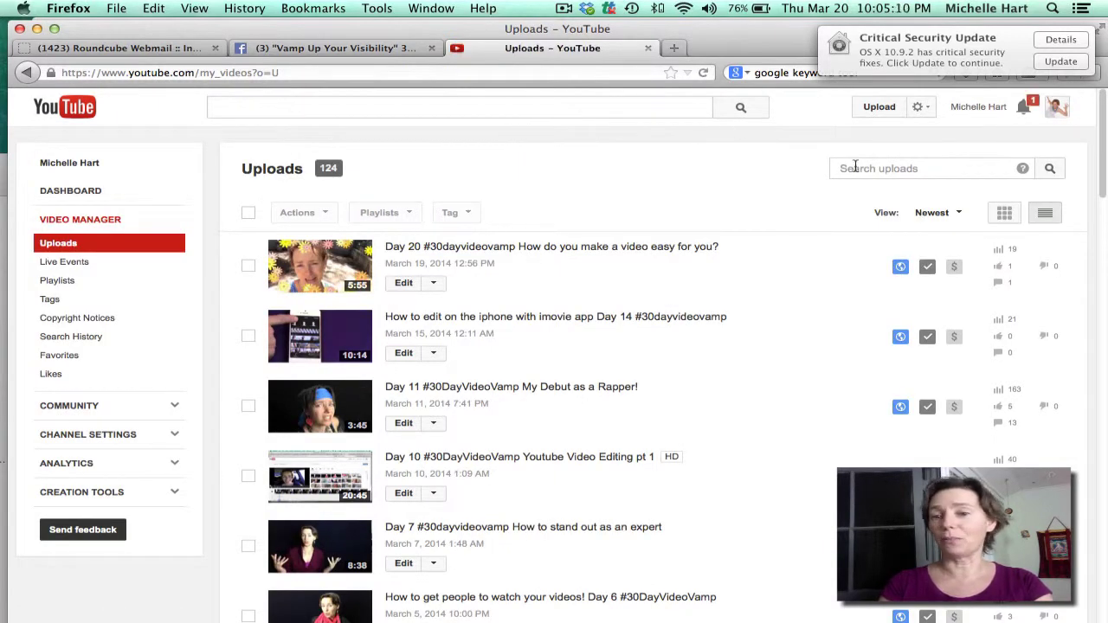
{"action": "type", "text": "ha"}
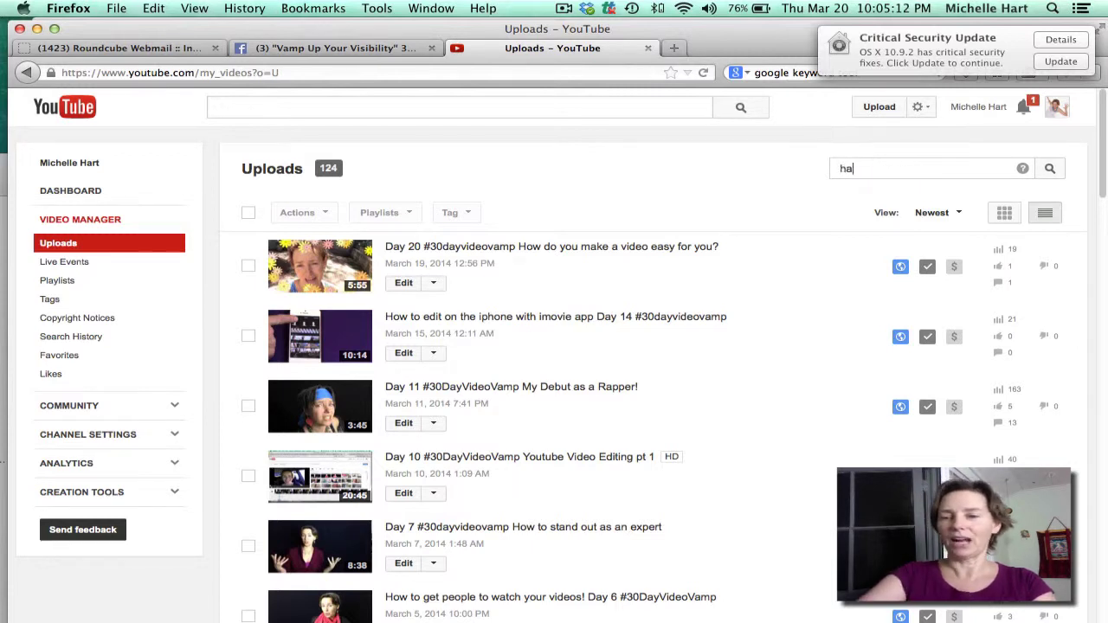